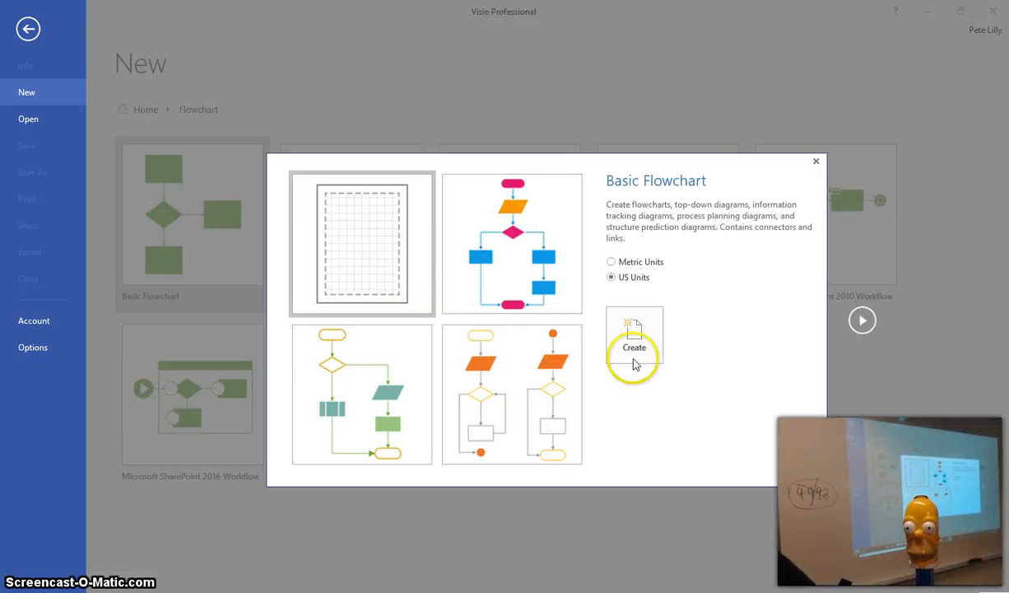
Step: Create a blank Basic Flowchart drawing in US units and stack connected Start/End, Process and Decision shapes down the page
click(634, 334)
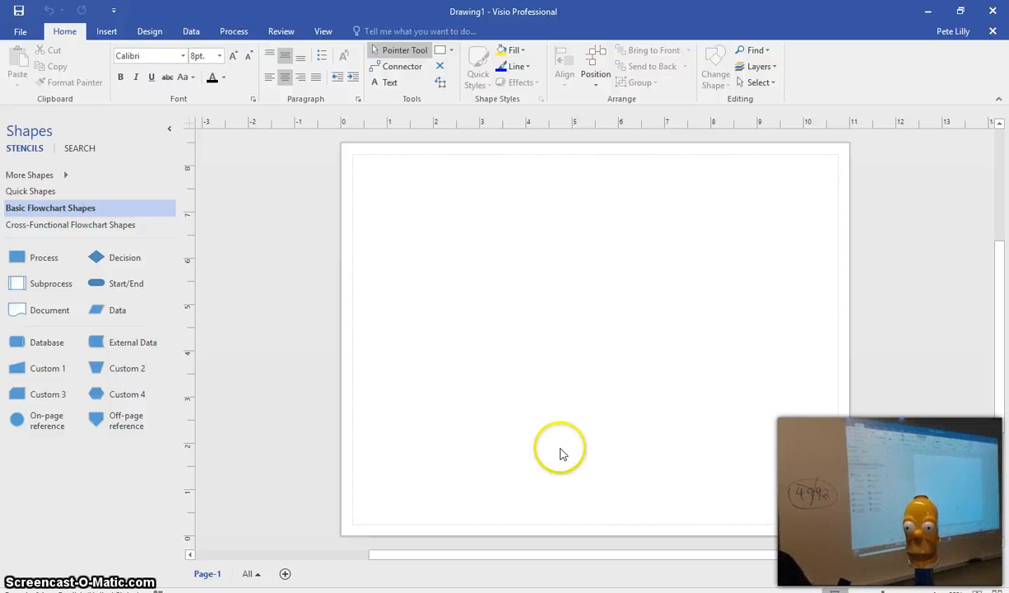
drag(95, 285, 612, 183)
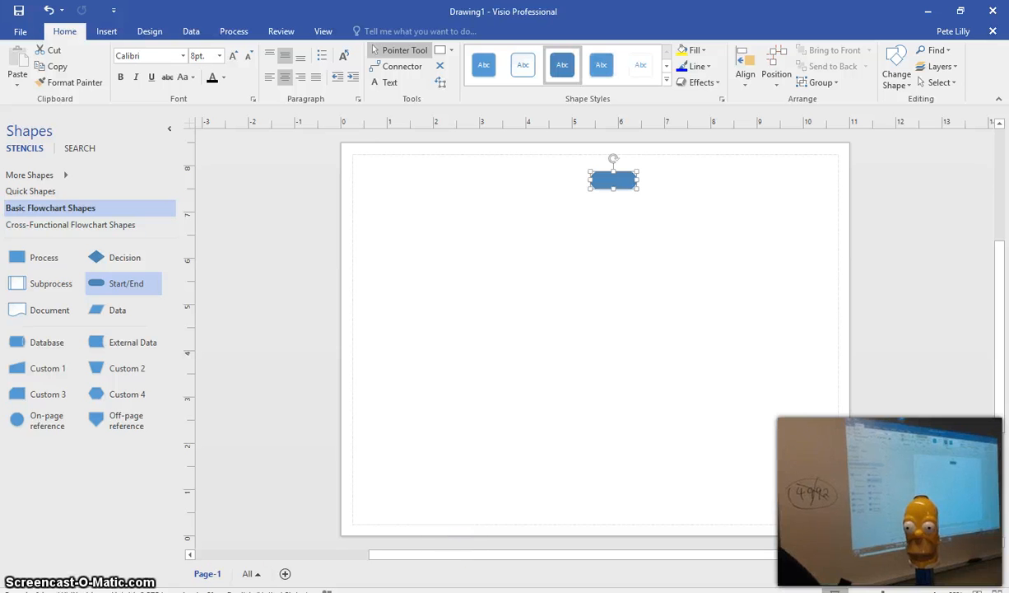
drag(17, 256, 615, 198)
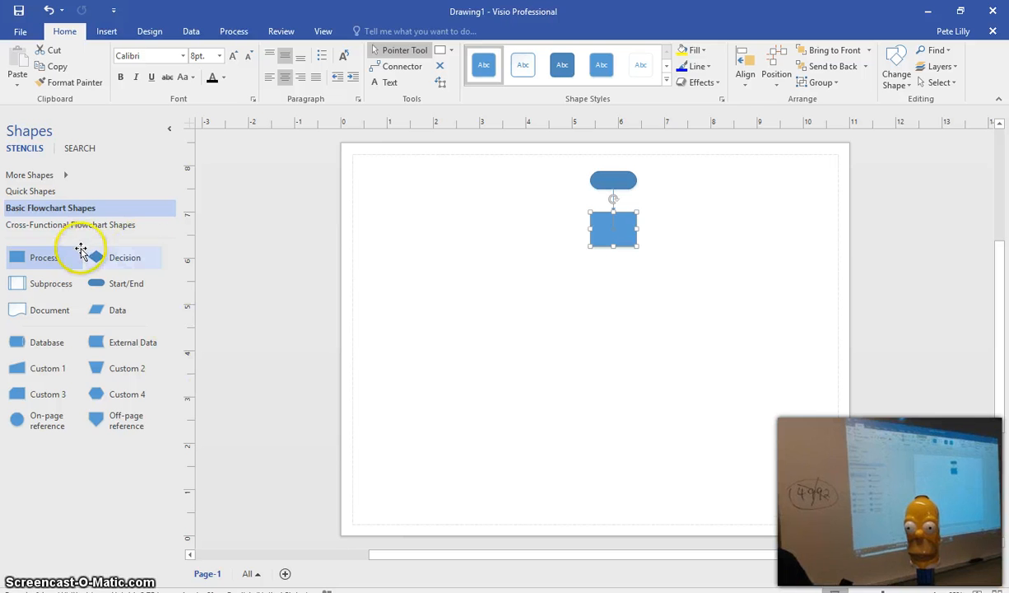
drag(98, 258, 610, 295)
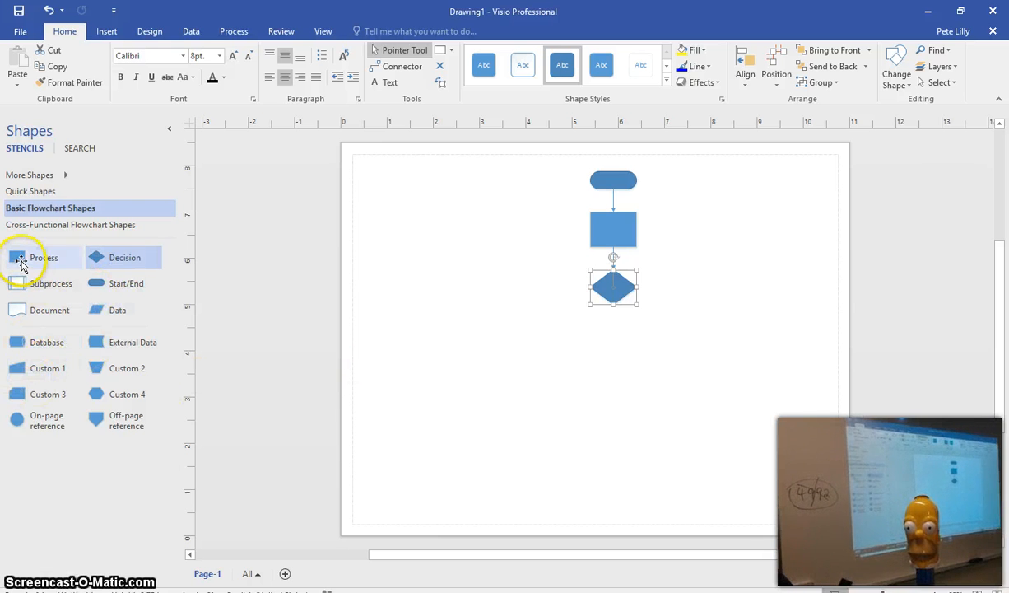
Step: Add Process shapes to the right of and below the decision, each connected to it, with the lower one moved farther down
drag(18, 259, 684, 294)
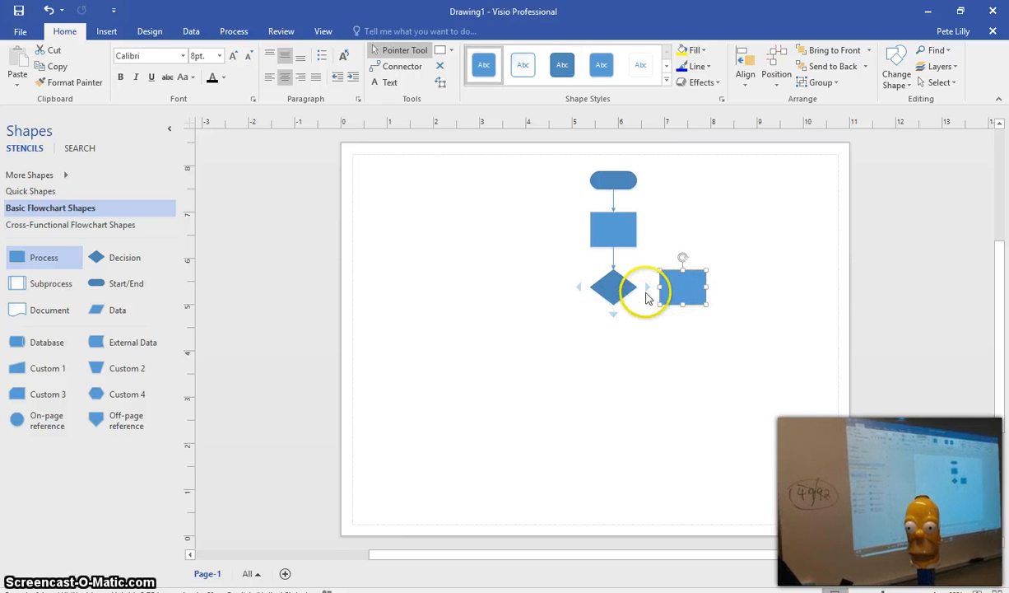
click(645, 290)
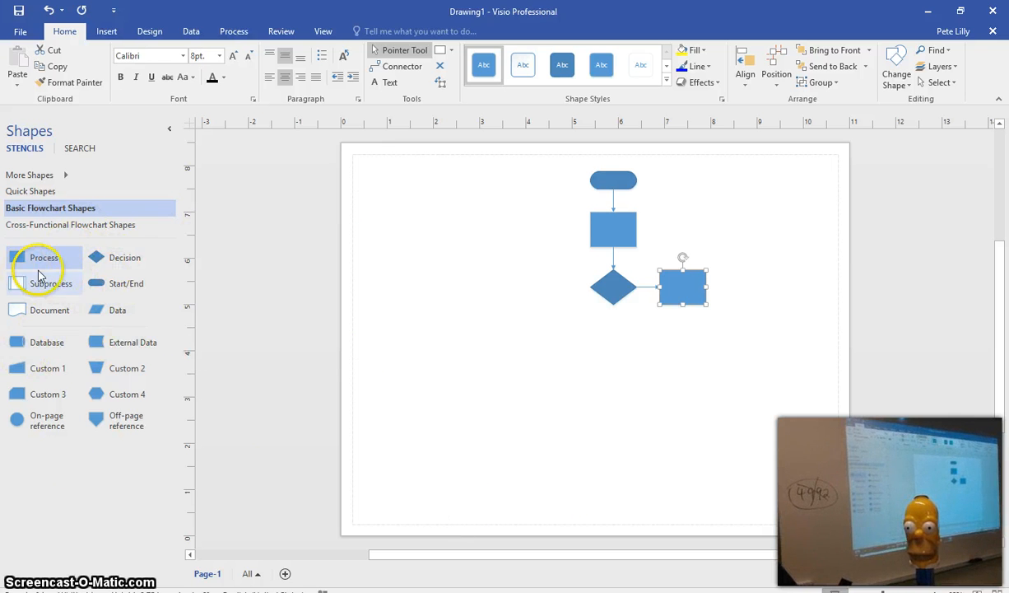
drag(66, 272, 620, 347)
mouse_move(615, 314)
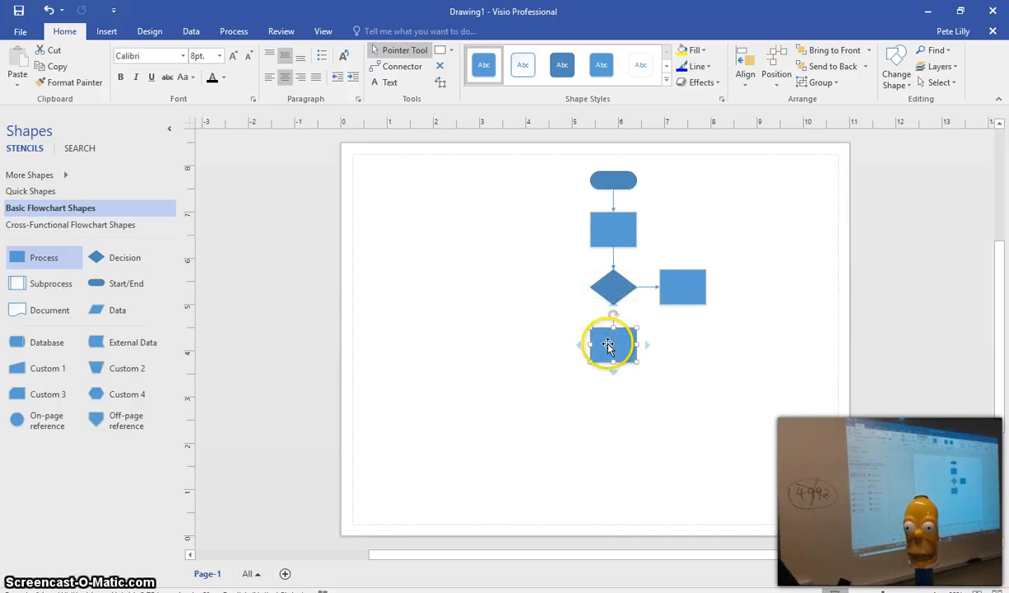
drag(609, 342, 605, 364)
mouse_move(617, 322)
click(610, 284)
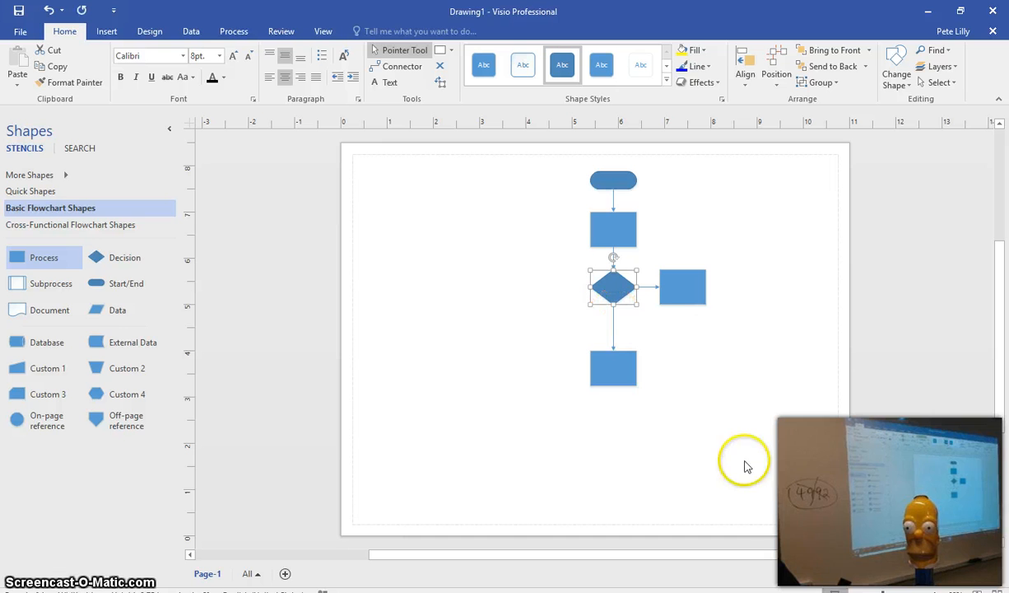
Step: Label the decision's connector to the right "Yes" and its downward connector "No"
click(648, 287)
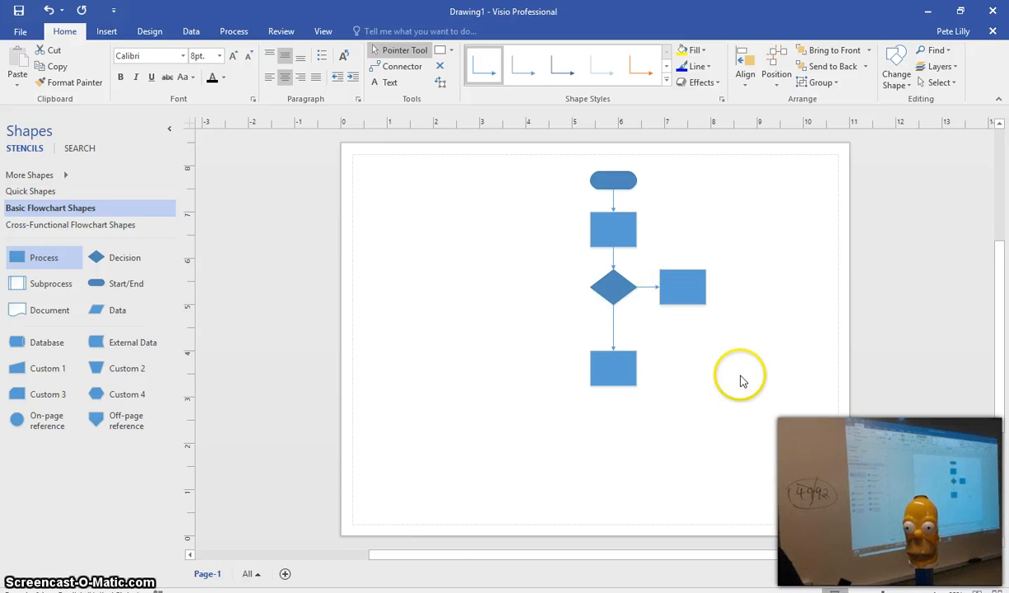
text(Yes)
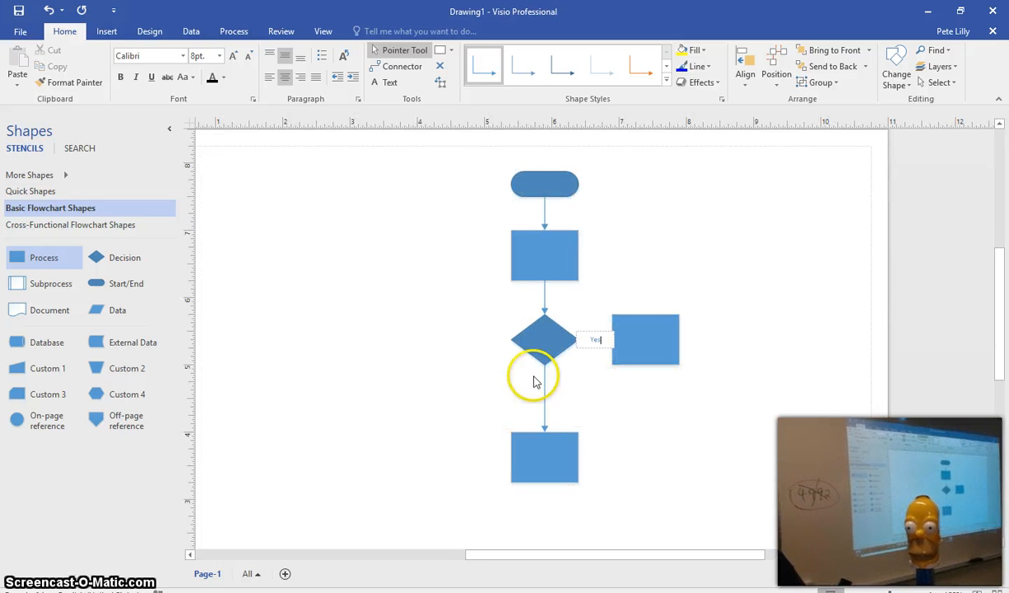
click(545, 390)
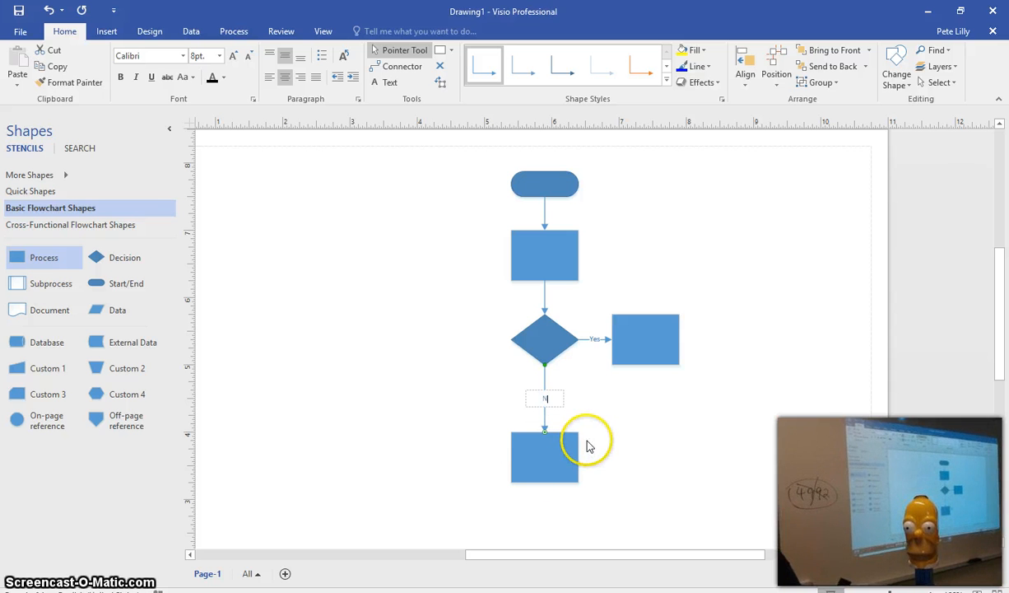
key(Escape)
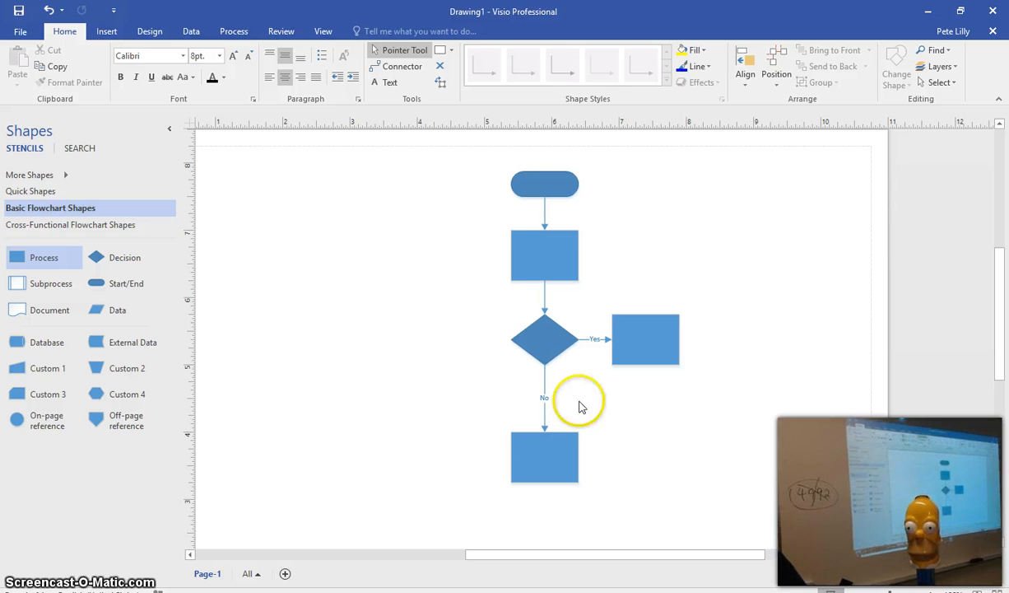
Step: Enter the text "Yes or no?" in the decision diamond
click(550, 339)
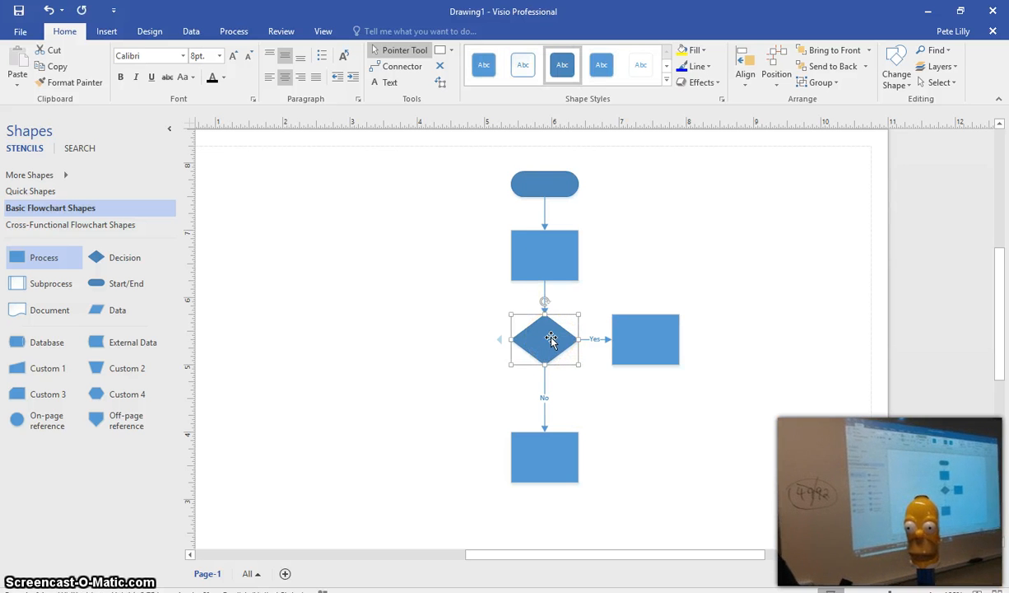
text(Yes or no?)
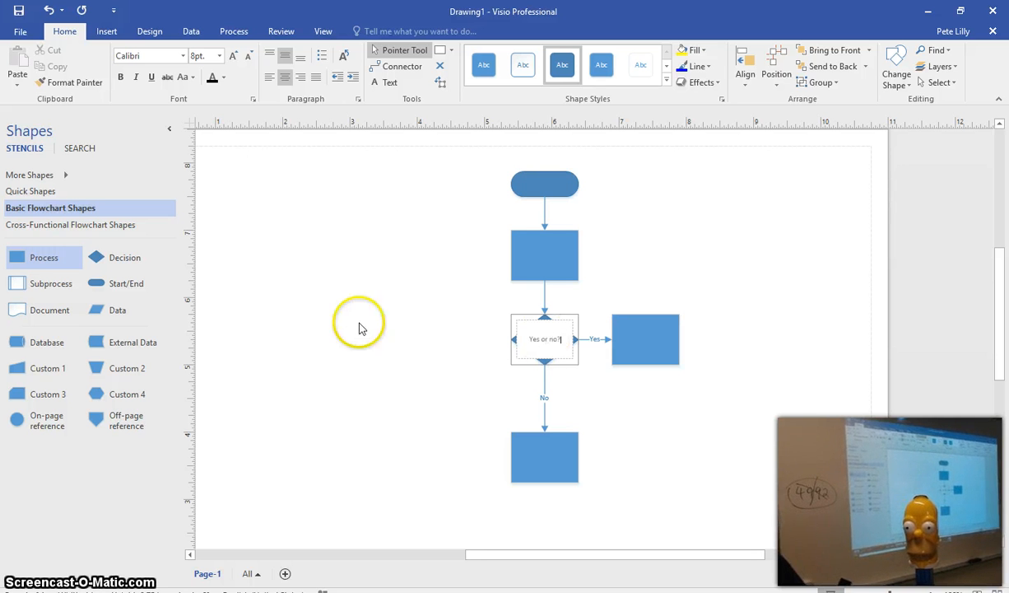
click(733, 466)
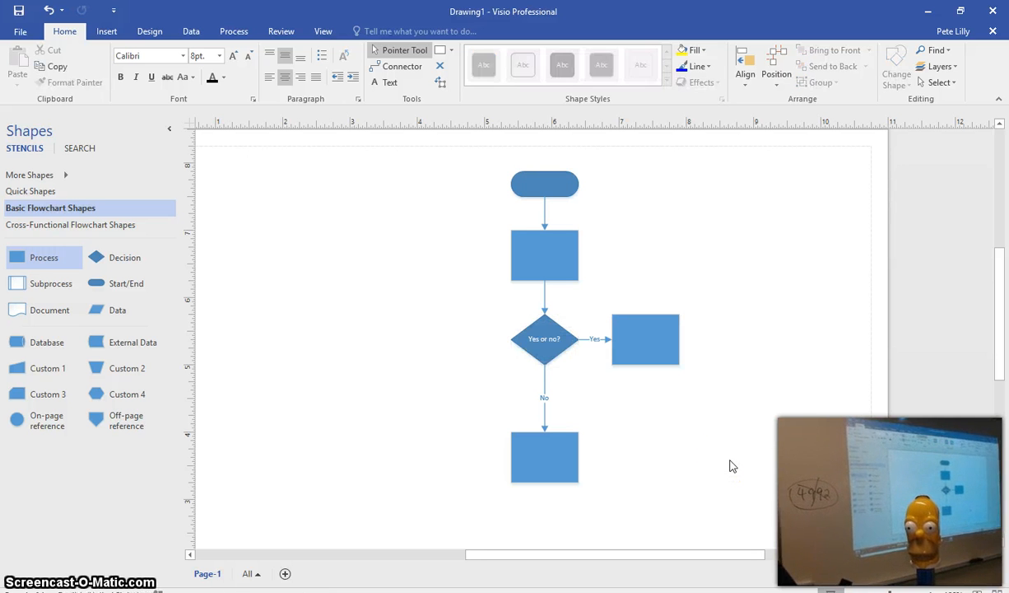
Step: Examine the new-drawing templates offered in the Business category
click(25, 33)
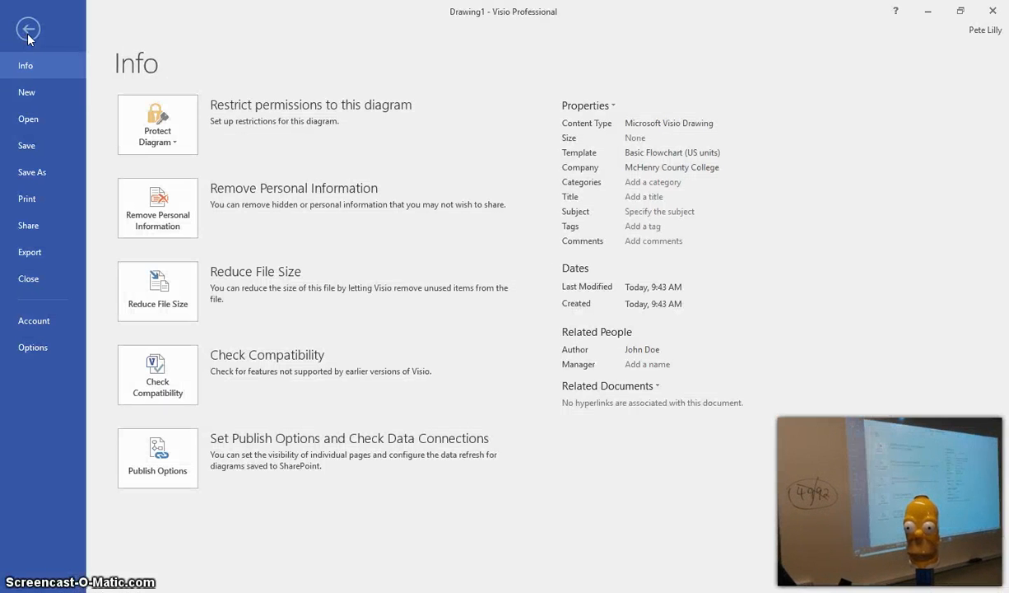
click(23, 95)
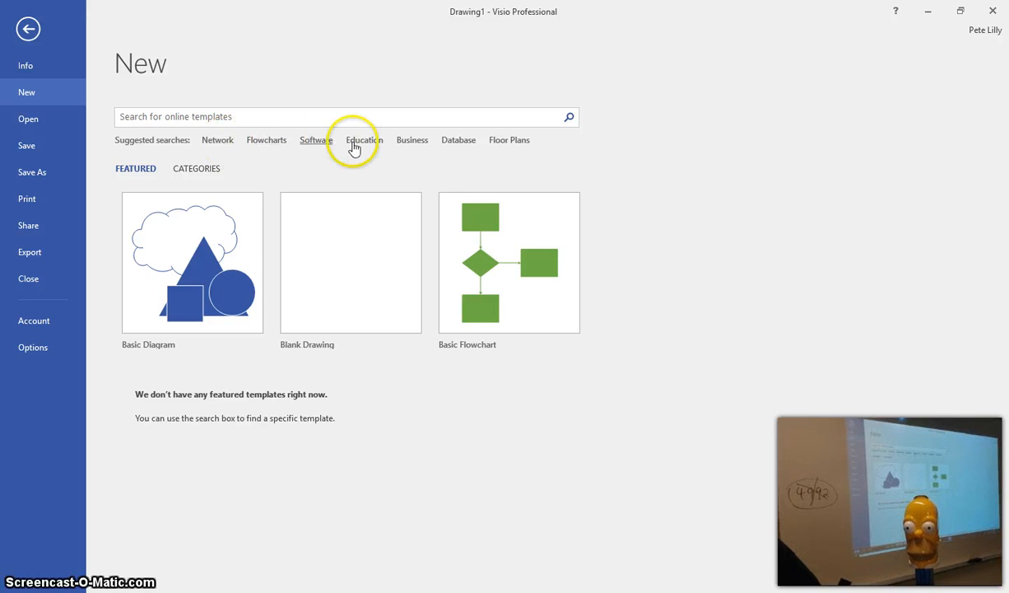
click(413, 145)
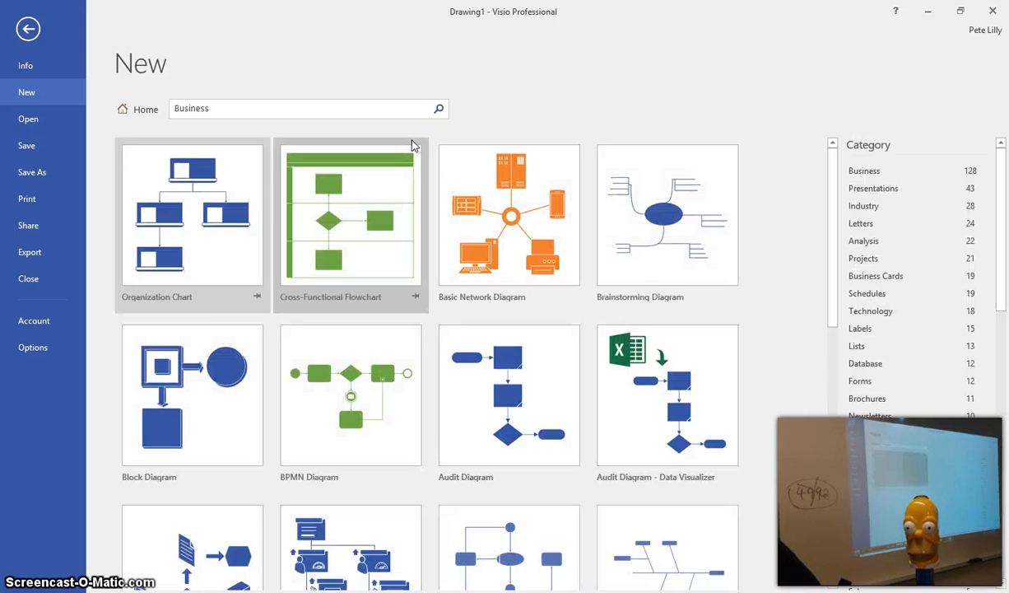
scroll(654, 272, down, 2)
scroll(765, 329, down, 5)
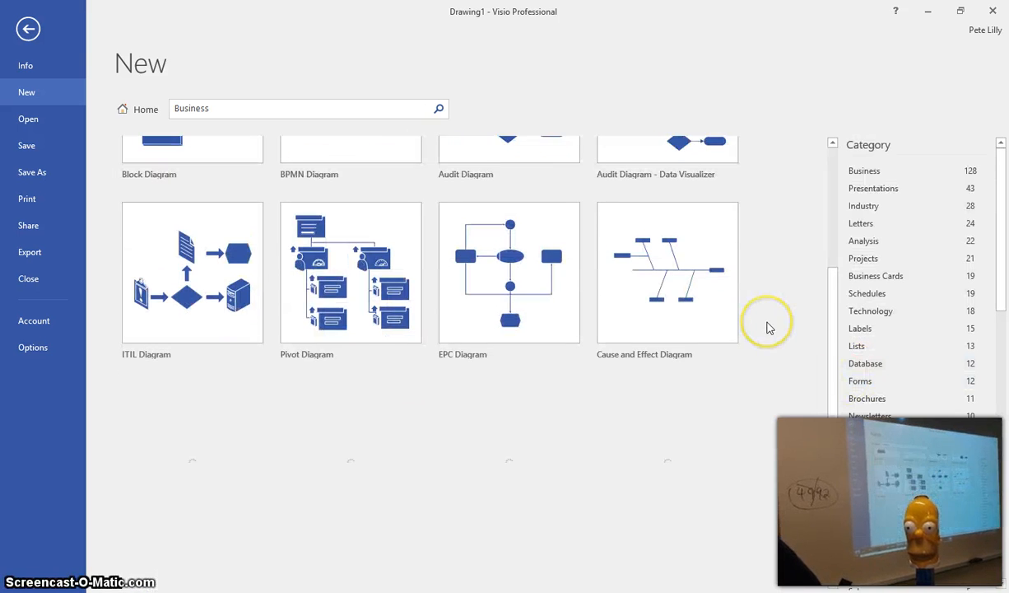
scroll(766, 330, down, 2)
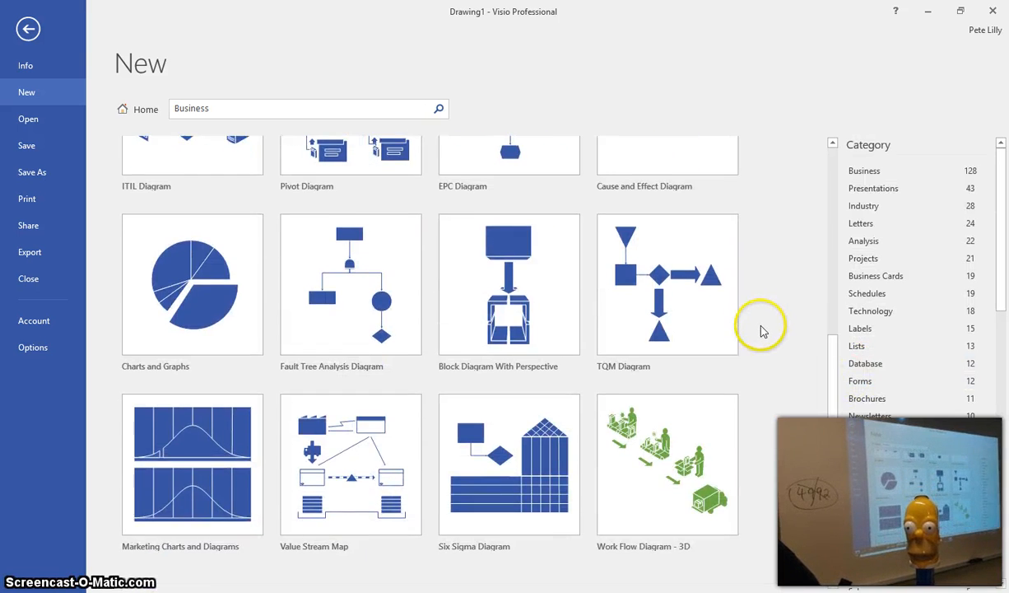
scroll(763, 338, down, 1)
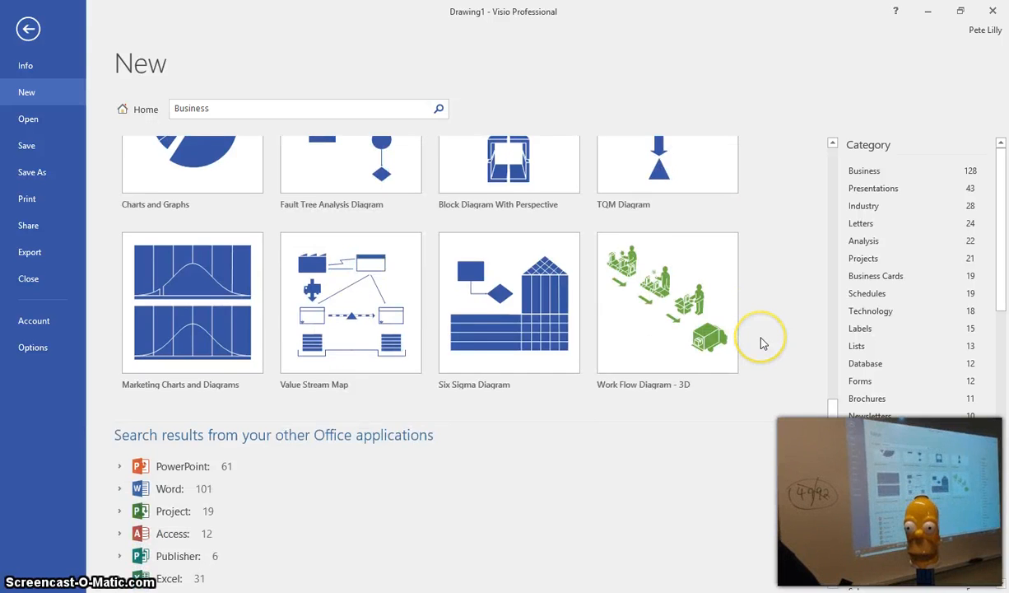
scroll(760, 343, up, 10)
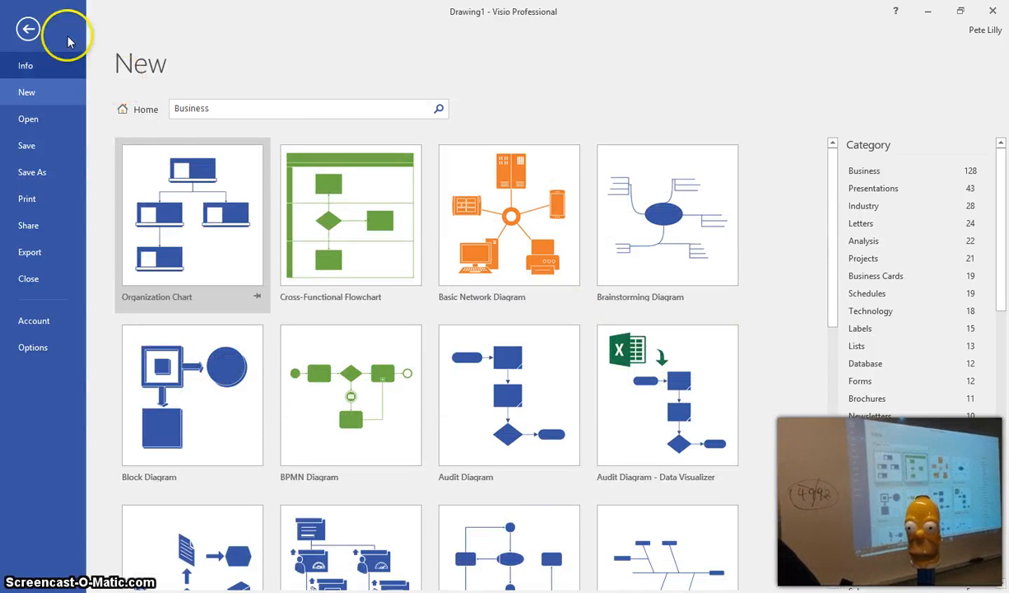
Step: Search the templates for "floor plan" and create a new drawing from the Office Layout template
click(238, 102)
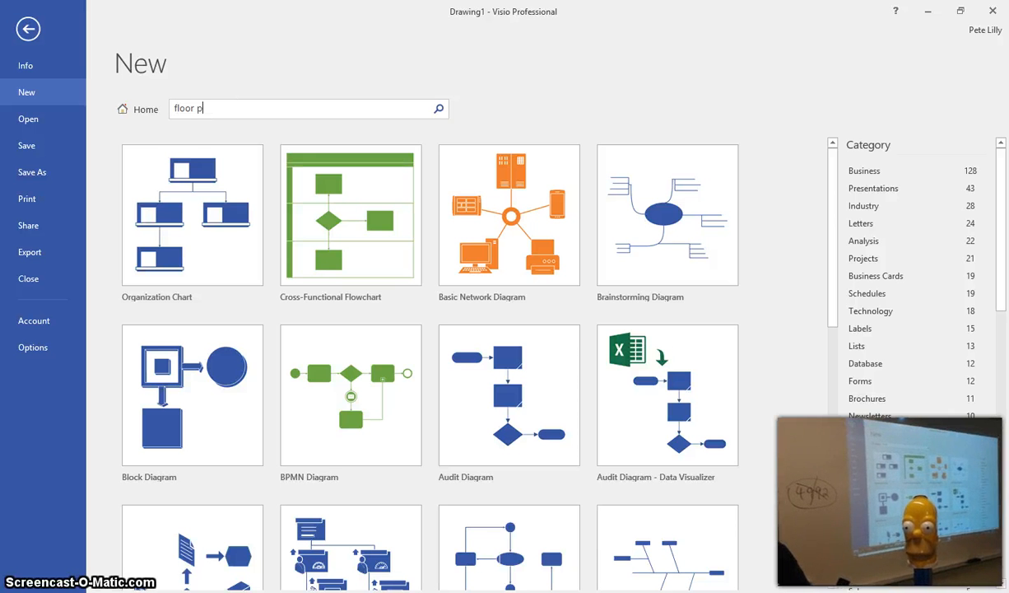
key(Return)
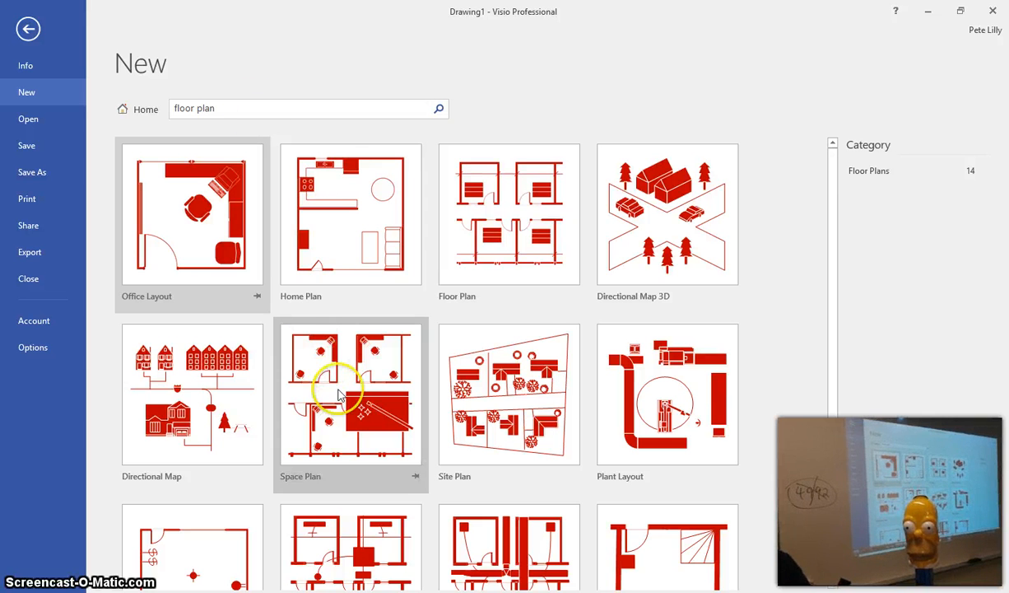
click(173, 257)
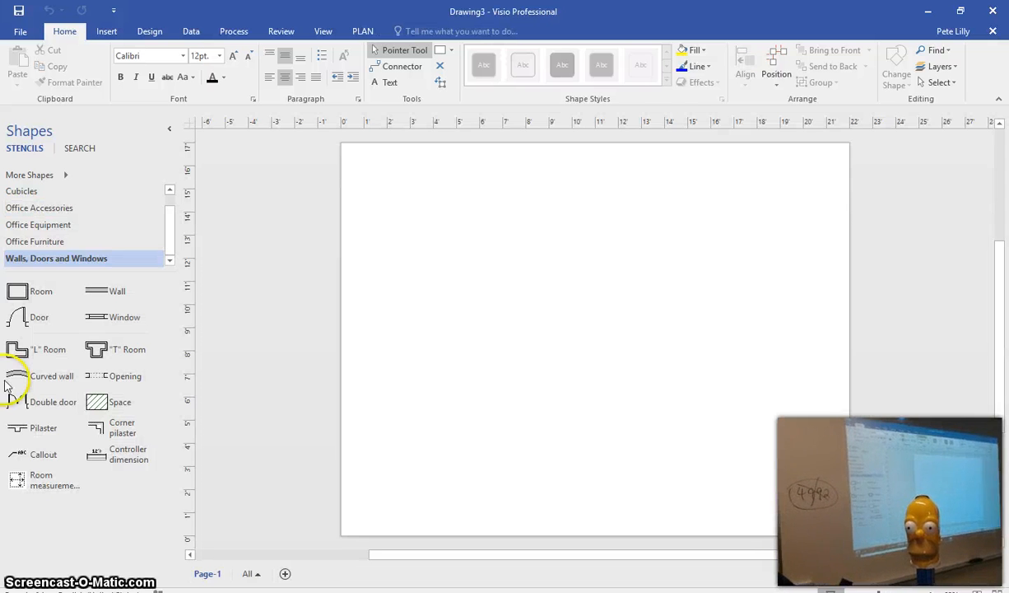
Step: Place a Room on the page's upper-left area and enlarge it to about 20 ft by 16 ft
drag(20, 295, 478, 248)
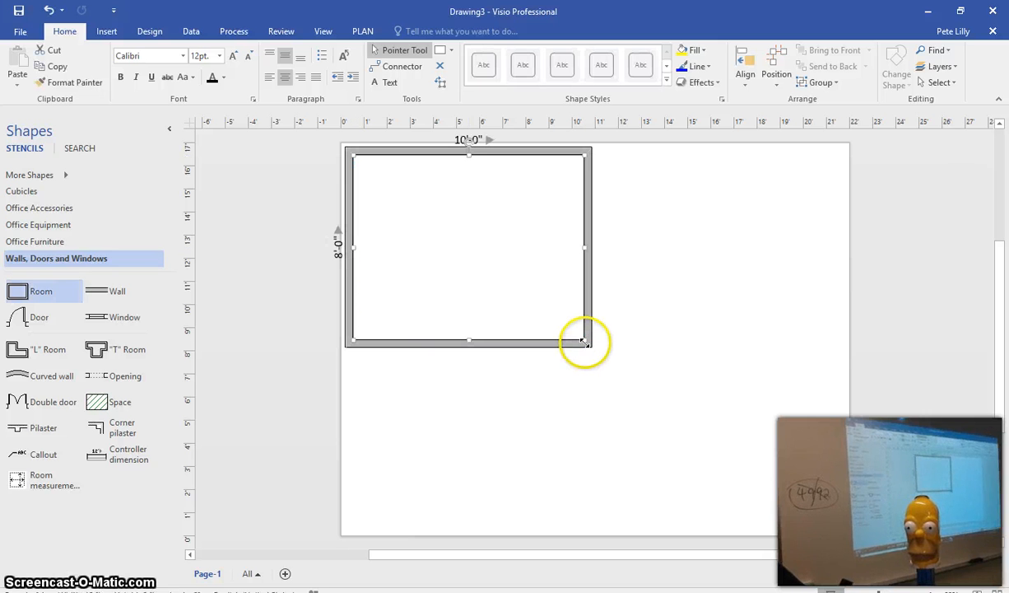
drag(586, 341, 807, 525)
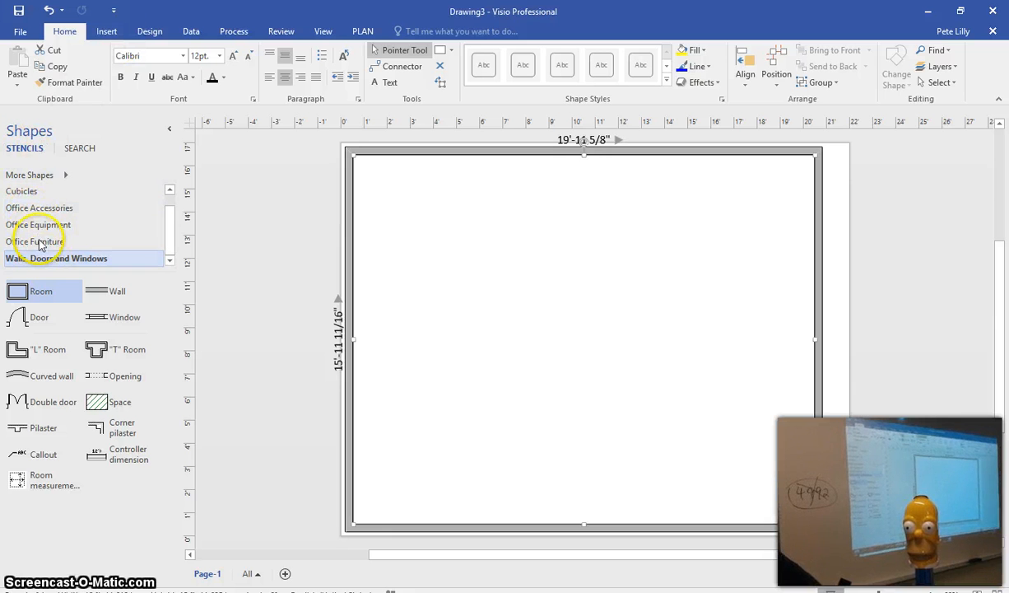
Step: Place Small L-shaped workstations from the Cubicles stencil in the room's lower-left and upper-right corners, rotating the upper-right one 180 degrees
click(22, 191)
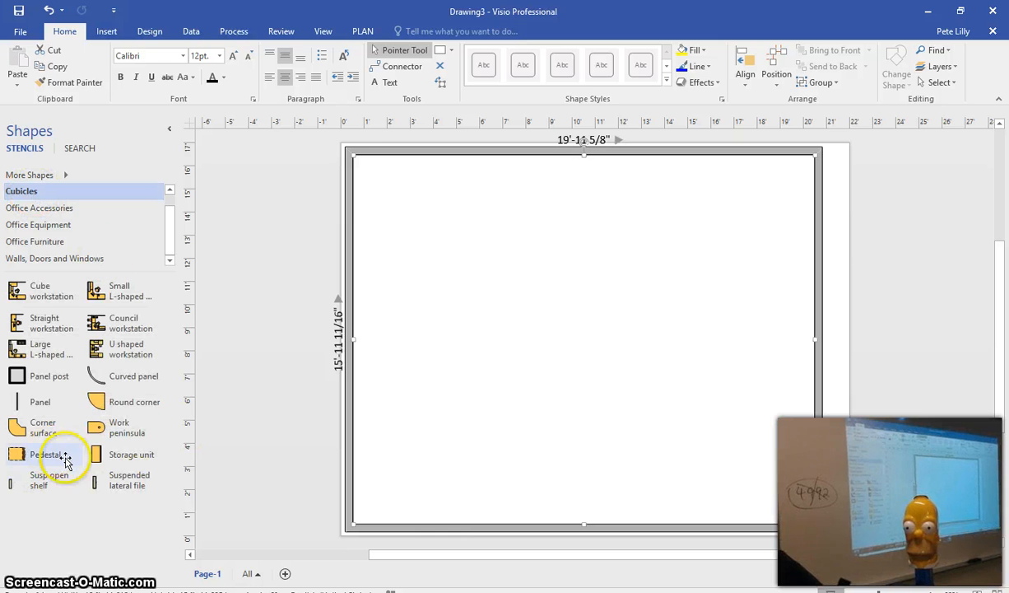
mouse_move(102, 303)
mouse_down()
mouse_move(365, 333)
mouse_move(422, 469)
mouse_move(442, 443)
mouse_up()
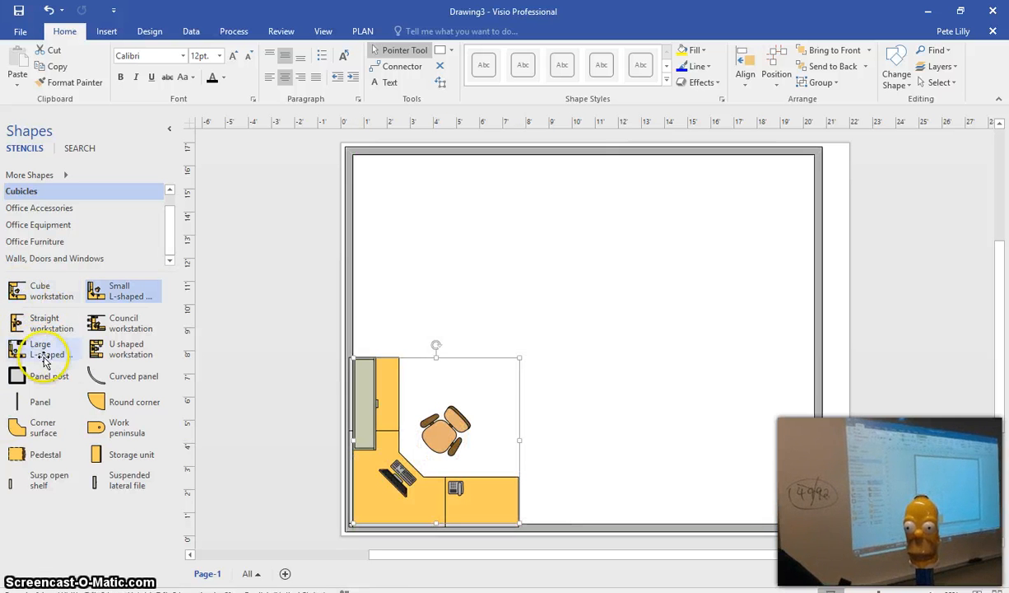
drag(126, 295, 737, 229)
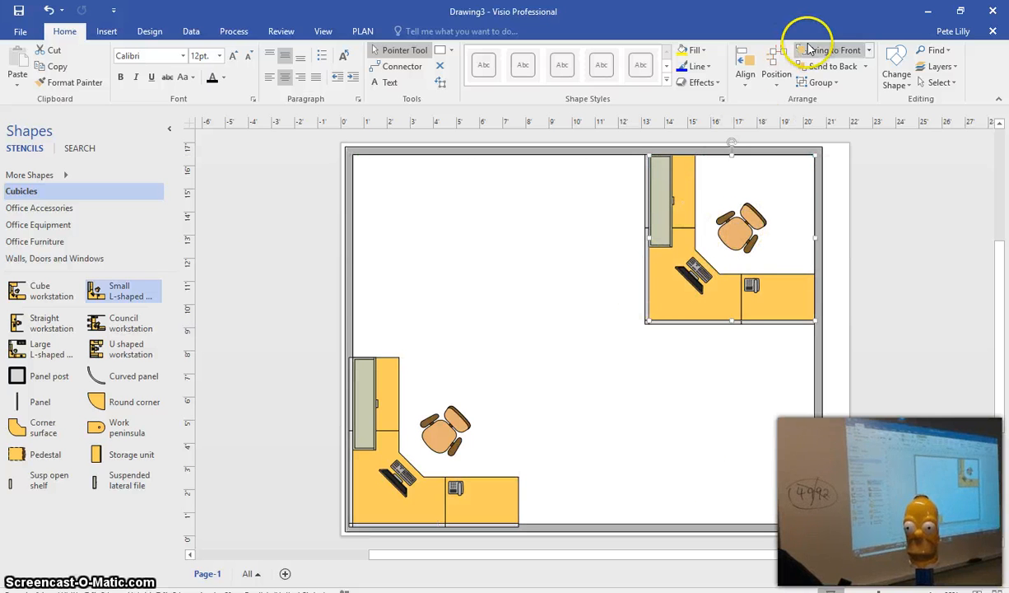
drag(732, 142, 731, 375)
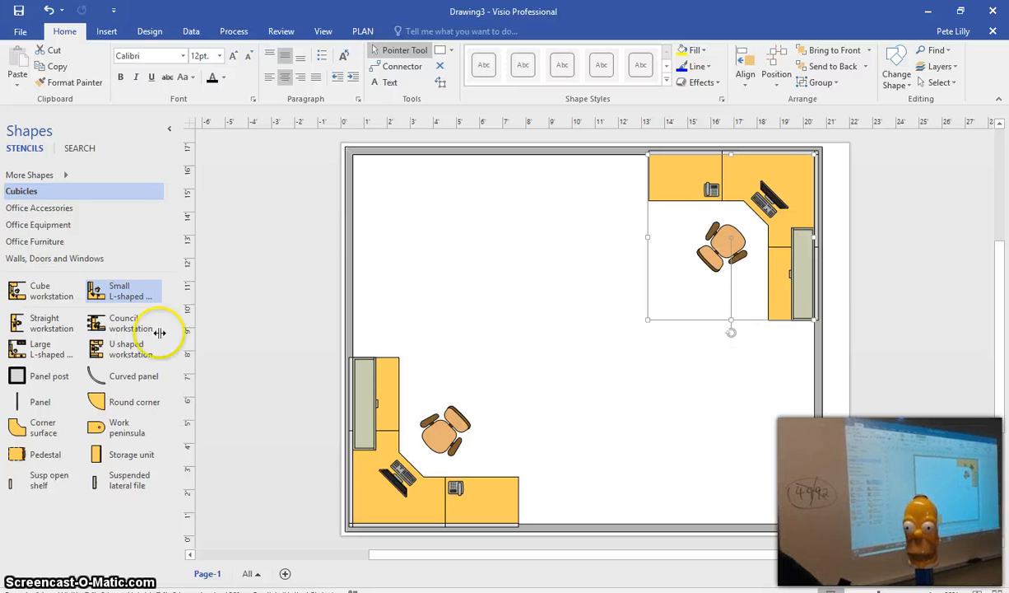
Step: Add a Large palm plant from the Office Accessories stencil, greatly enlarge it and position it in the room's upper-left area
click(24, 210)
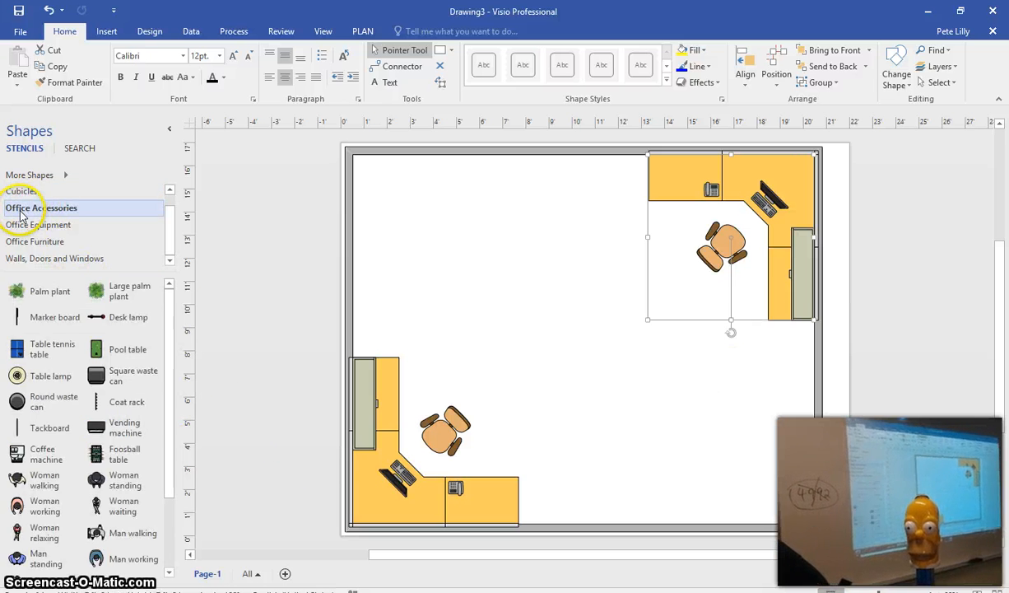
drag(93, 295, 494, 241)
drag(552, 308, 676, 428)
drag(557, 305, 507, 259)
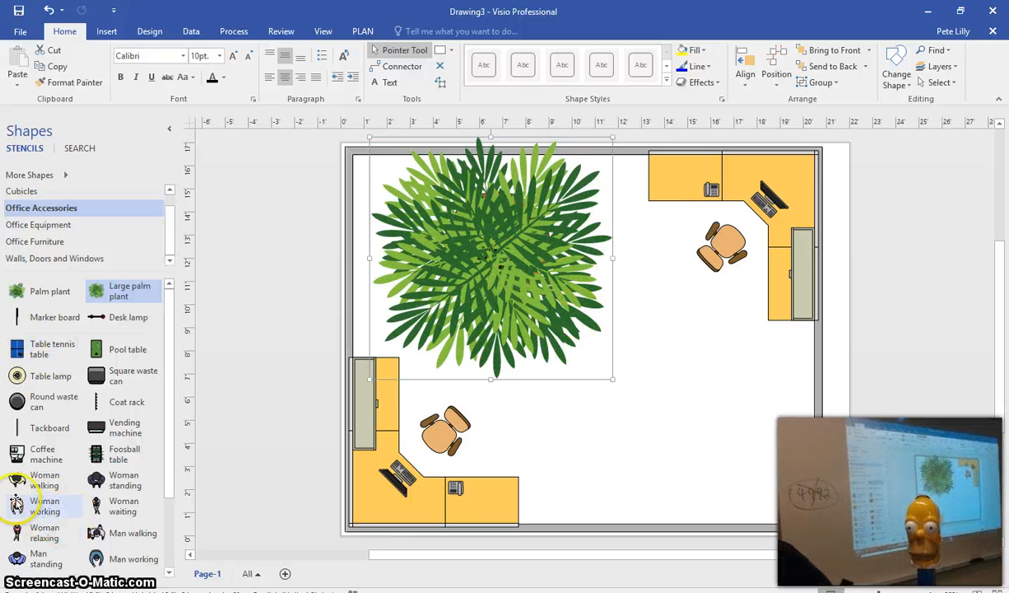
Step: Place the Woman working shape on the chair of the lower-left workstation, facing the computer
drag(16, 504, 461, 413)
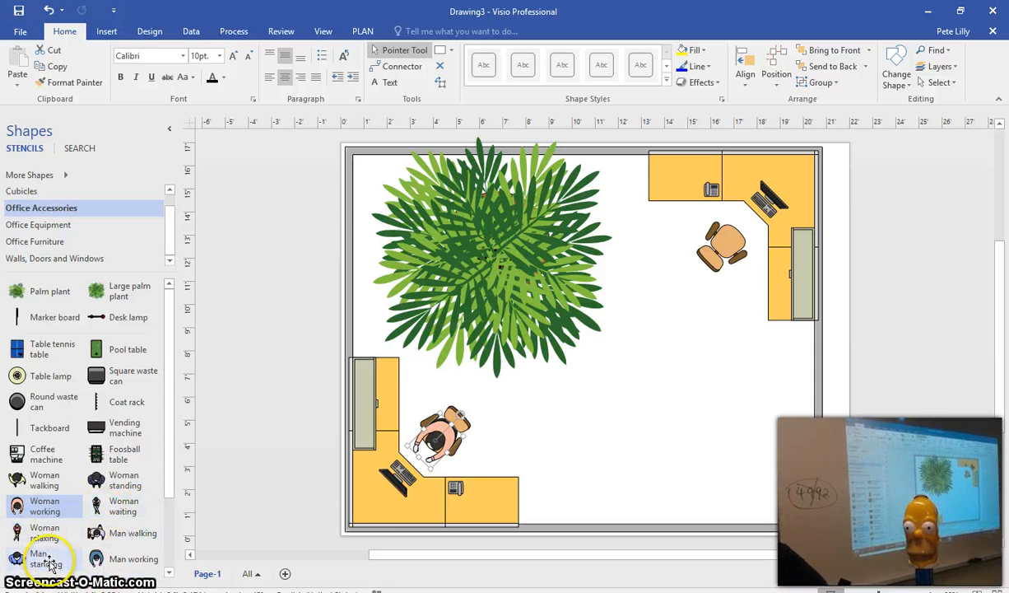
Step: Look through the remaining people shapes in the Office Accessories stencil
scroll(49, 562, down, 1)
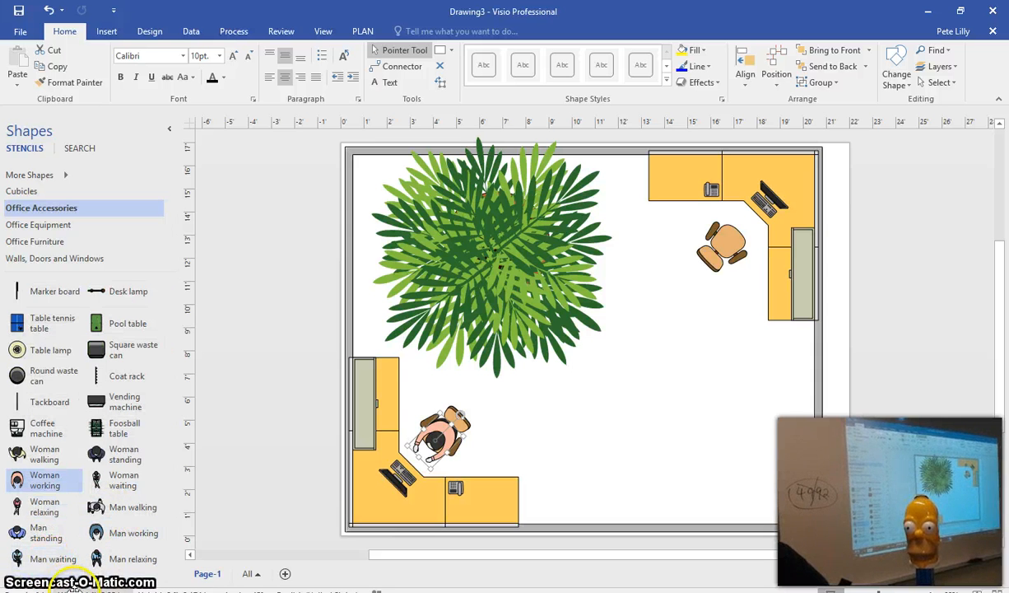
scroll(74, 510, down, 1)
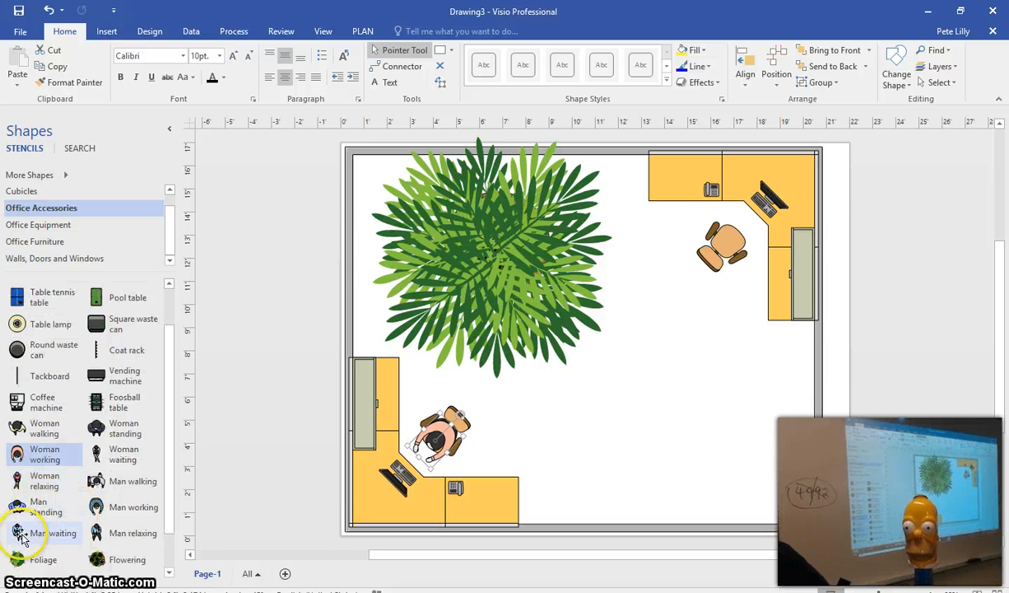